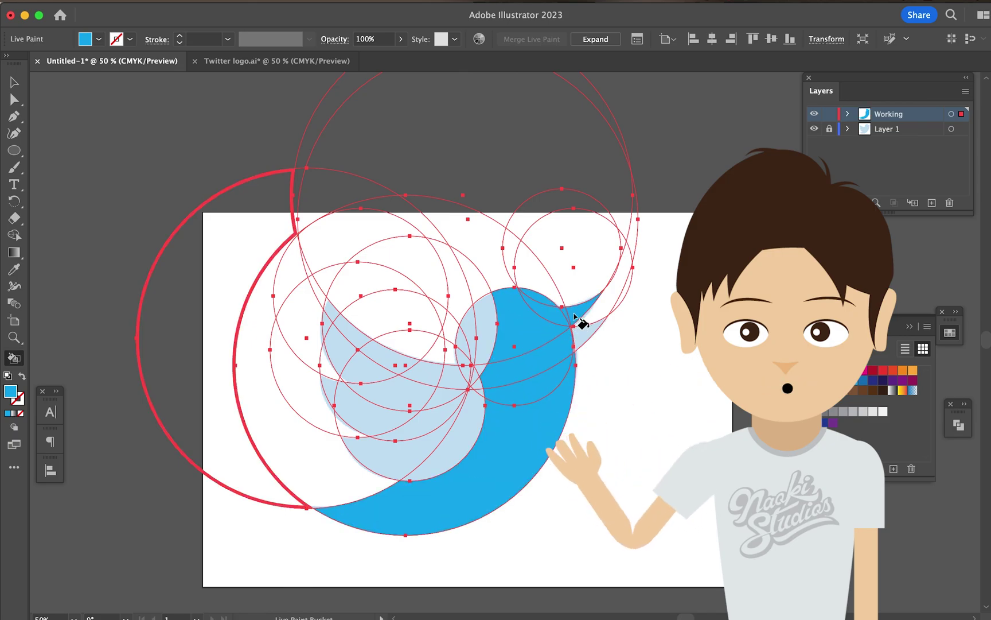
# Step: Paint the tail tip, left wing and head regions blue with the Live Paint Bucket
pyautogui.click(575, 316)
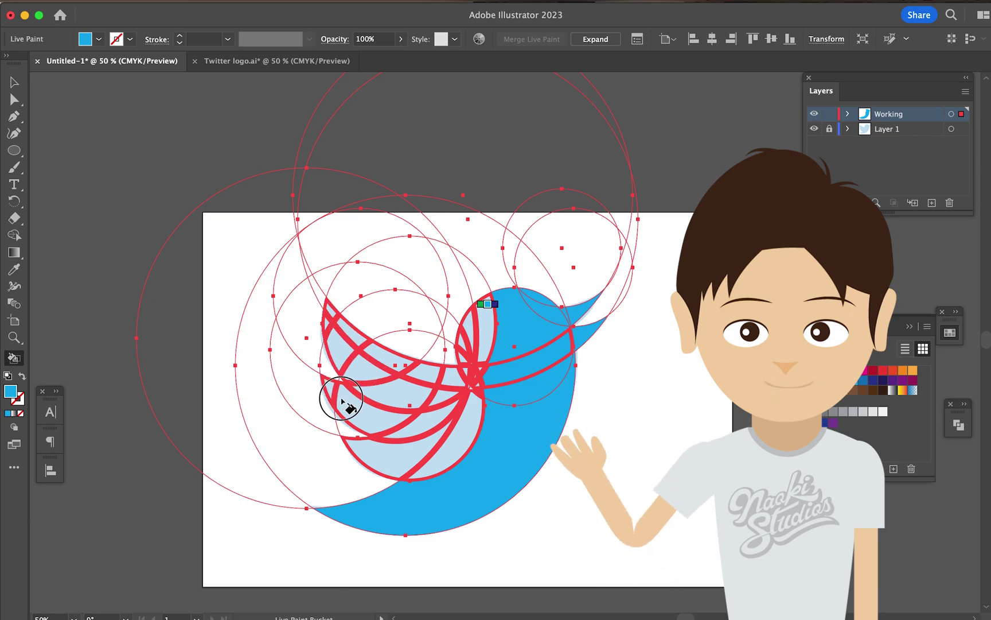
pyautogui.moveTo(342, 402); pyautogui.dragTo(344, 403)
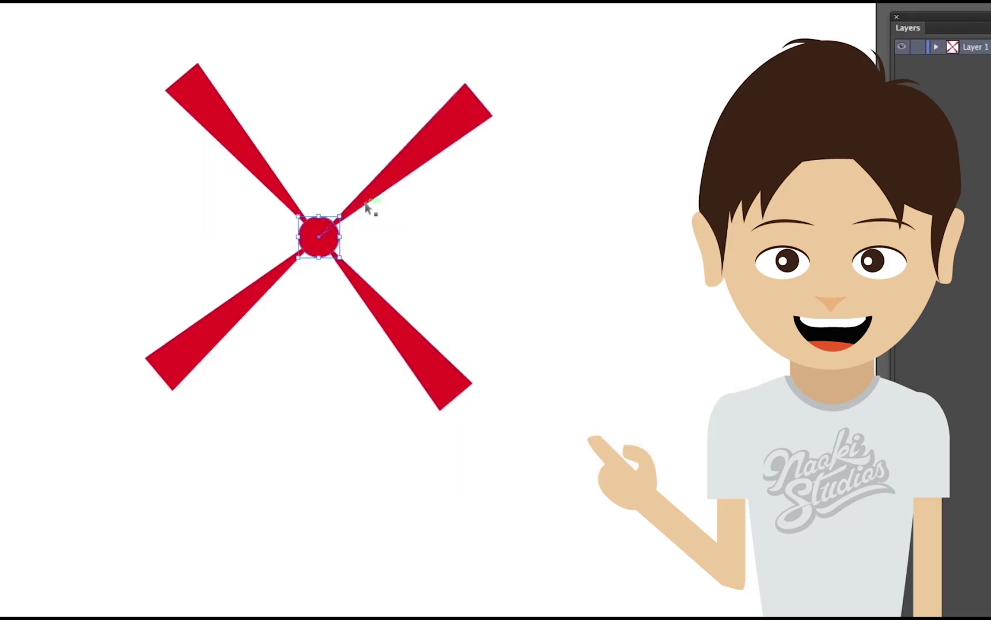
pyautogui.rightClick(333, 247)
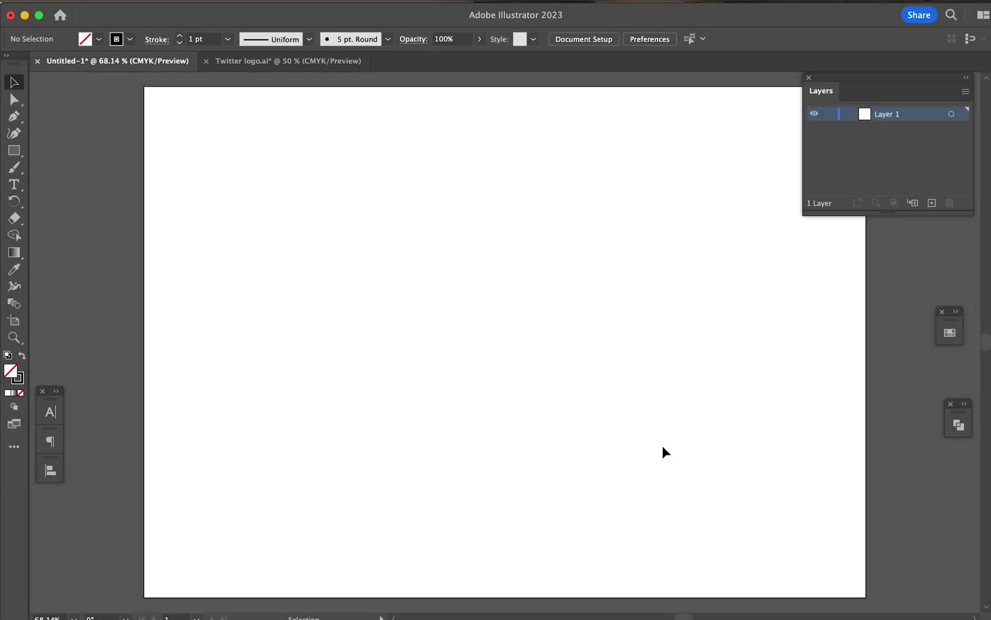
# Step: Paste the bird PNG at 30% opacity, lock Layer 1 and add a new layer above
pyautogui.press('super+v')
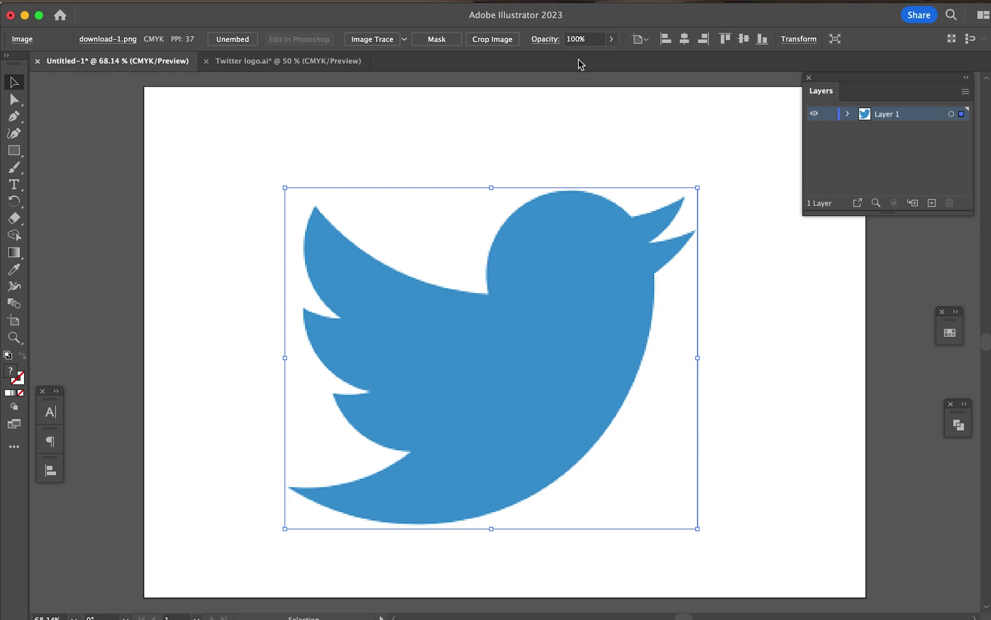
pyautogui.click(580, 41)
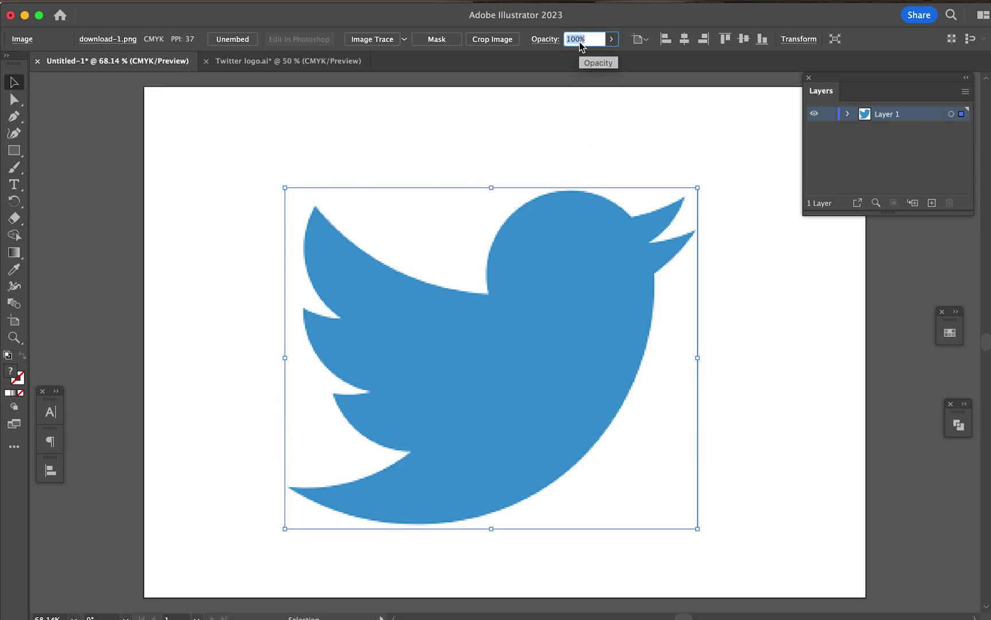
pyautogui.write('30')
pyautogui.press('Return')
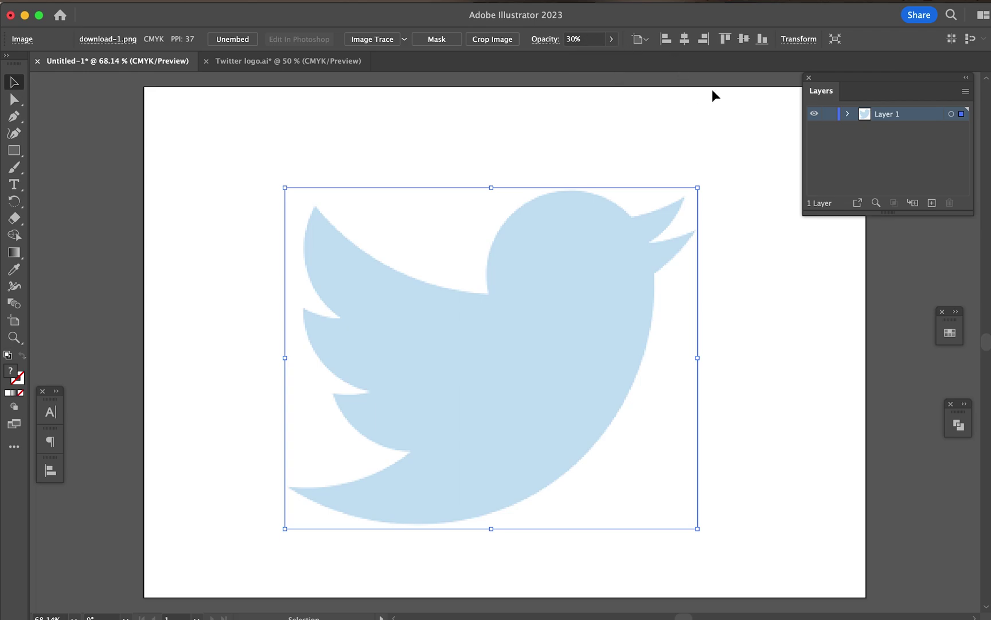
pyautogui.click(830, 115)
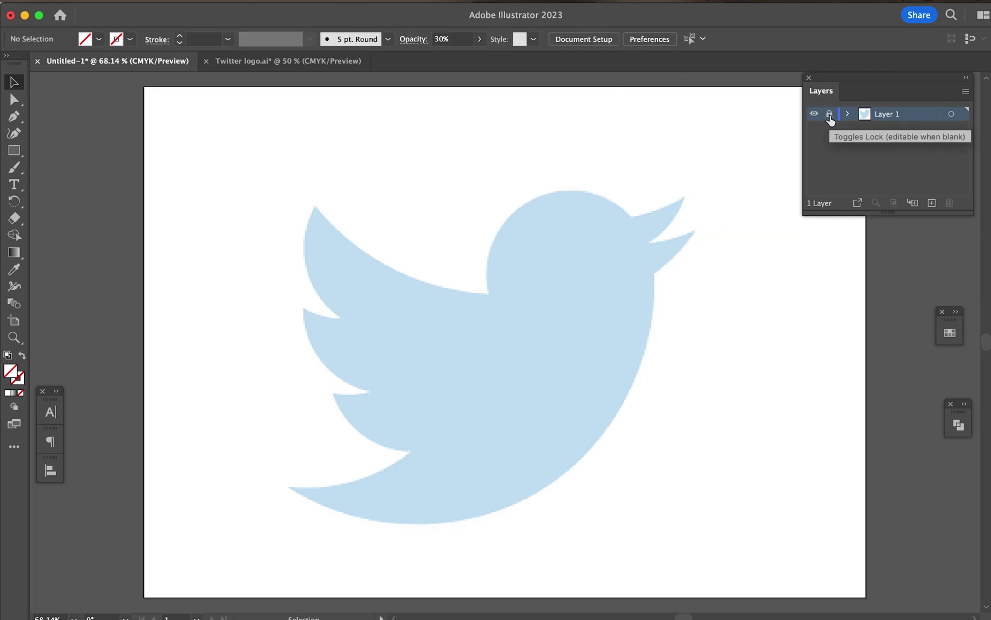
pyautogui.click(932, 203)
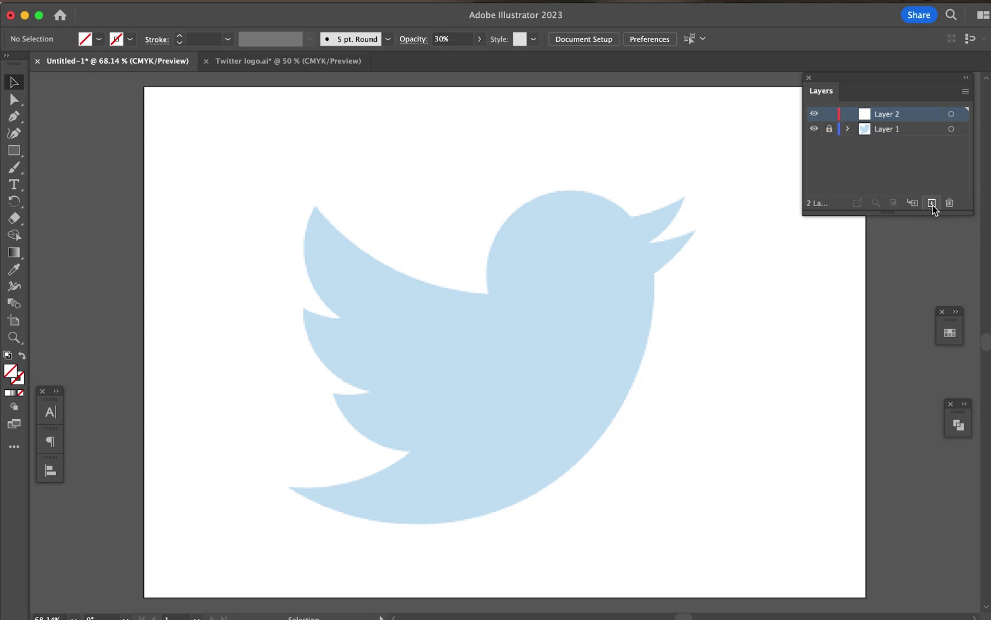
# Step: Rename Layer 2 to Working, then select and deselect the faded bird
pyautogui.doubleClick(888, 115)
pyautogui.write('Worlking')
pyautogui.press('Return')
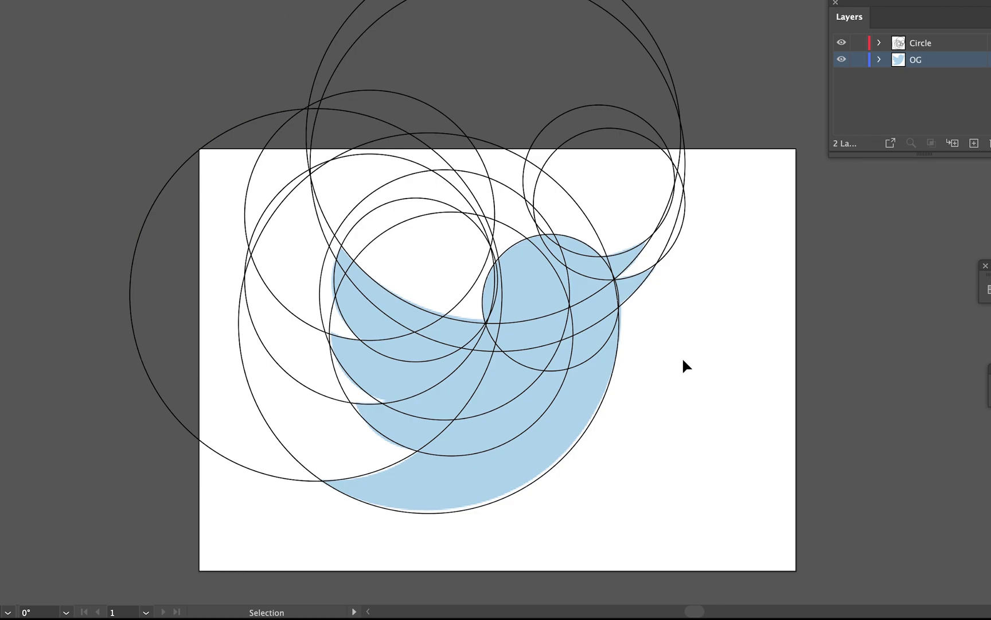
pyautogui.click(631, 269)
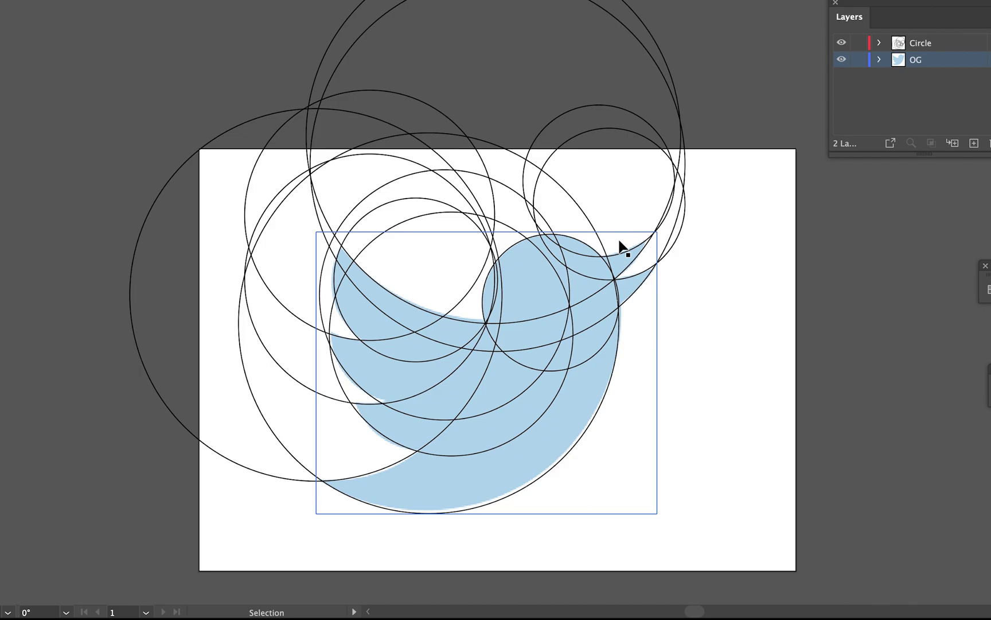
pyautogui.click(689, 319)
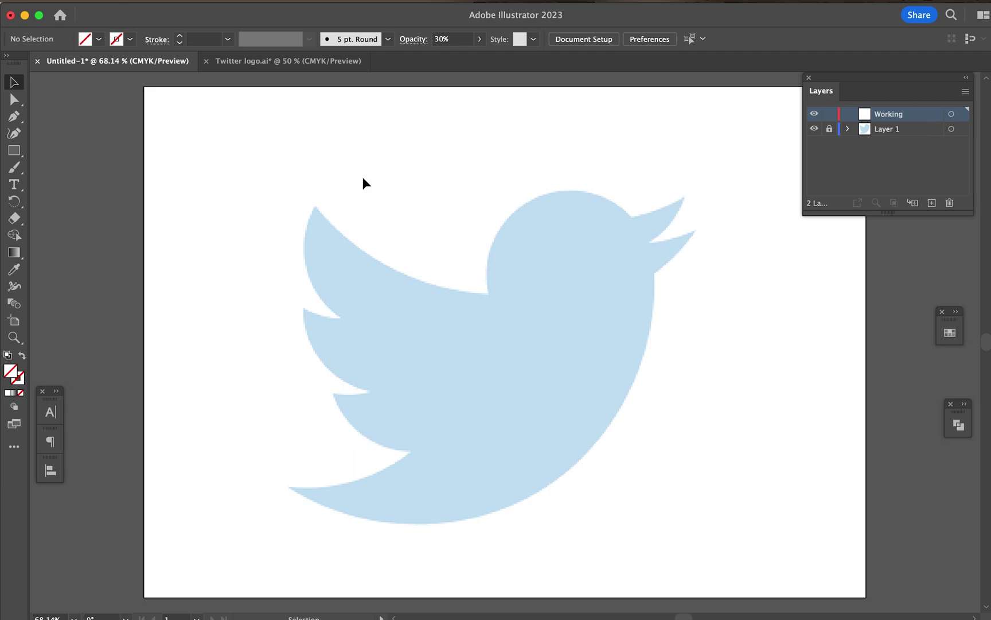
# Step: Switch to the Ellipse Tool with a black stroke from the Stroke swatches
pyautogui.click(18, 152)
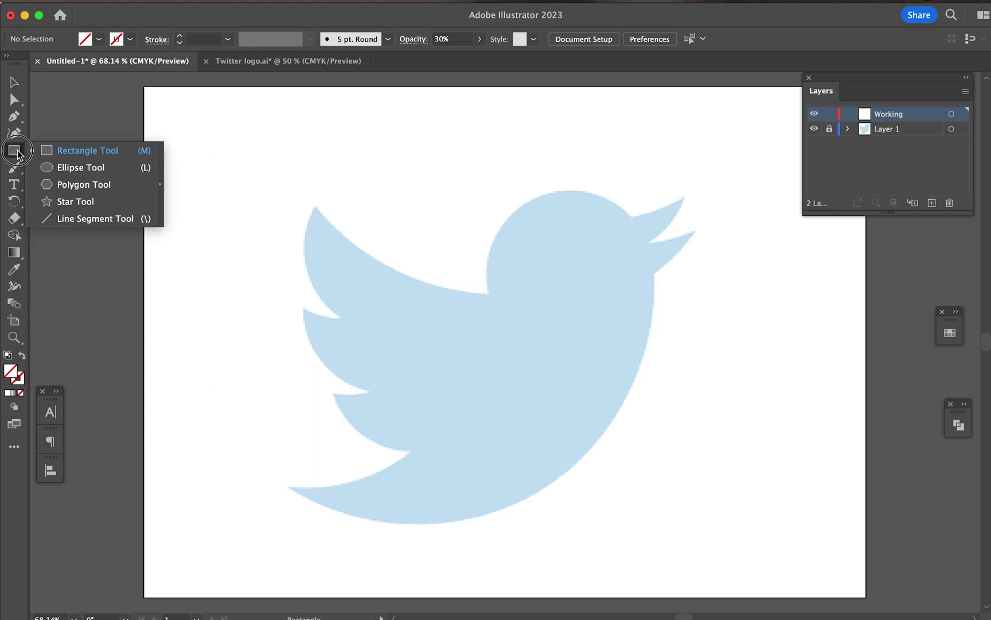
pyautogui.click(79, 170)
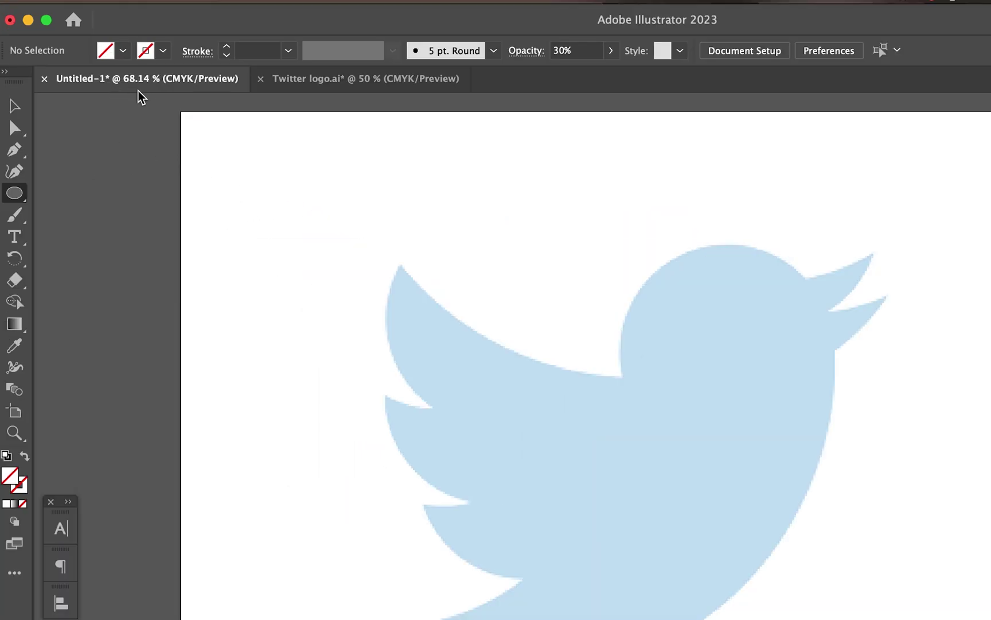
pyautogui.click(164, 54)
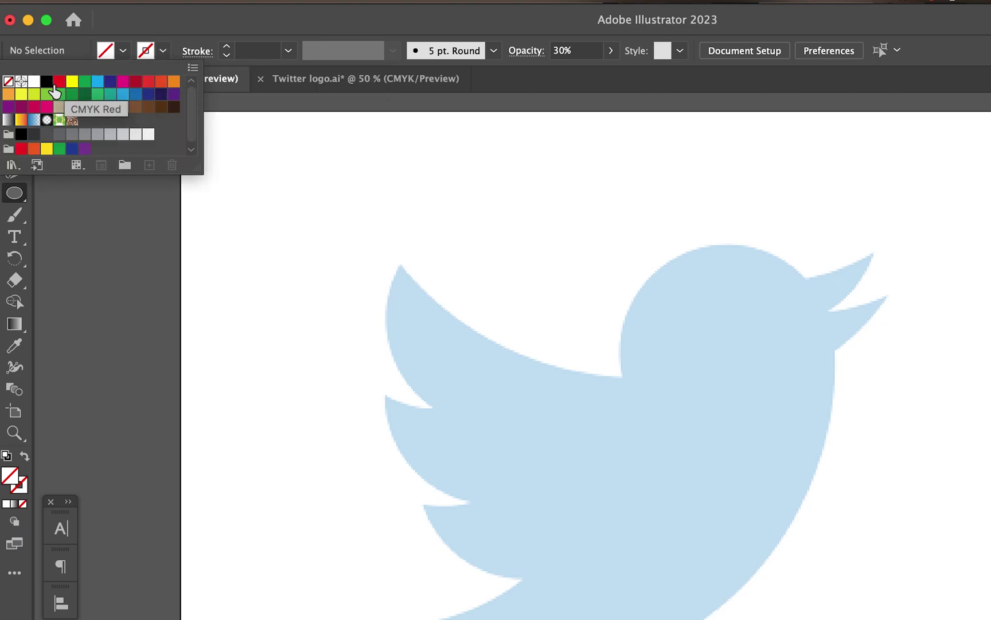
pyautogui.click(46, 82)
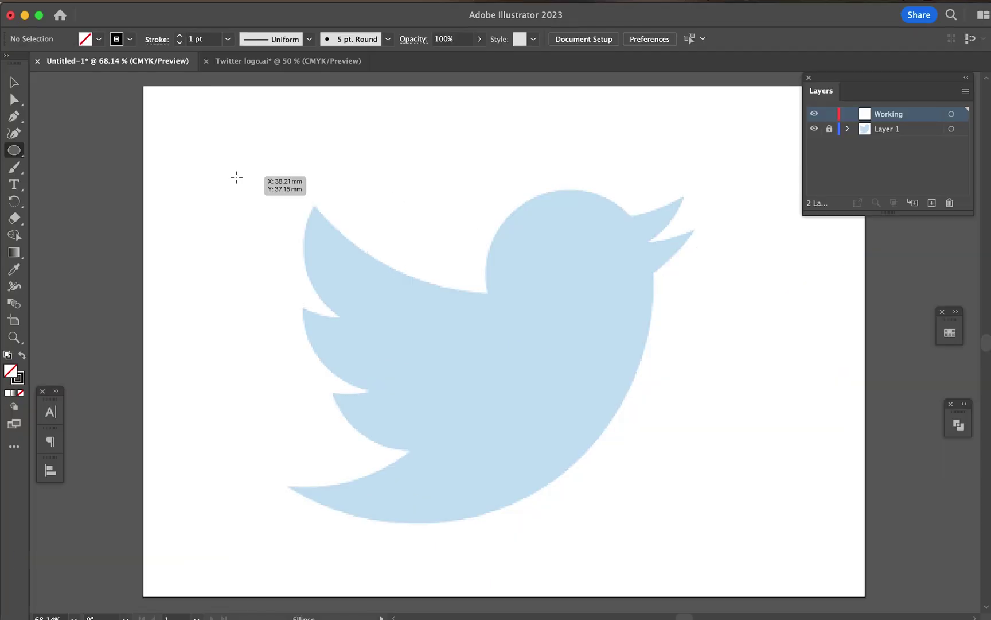
# Step: Draw a circle, move and scale it over the bird's belly, then duplicate it up-left
pyautogui.moveTo(237, 177); pyautogui.dragTo(626, 533)
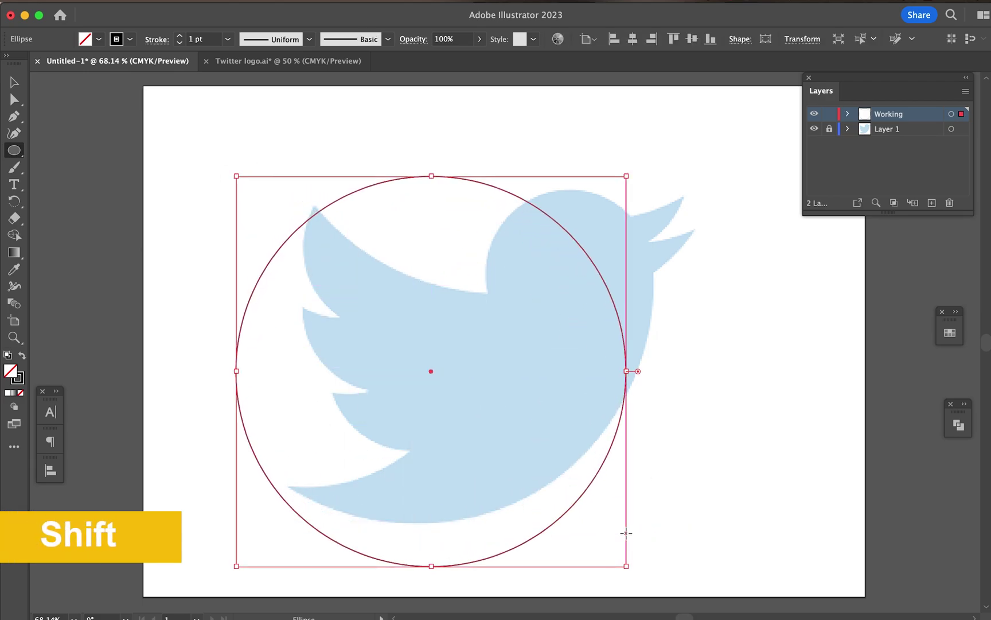
pyautogui.press('v')
pyautogui.moveTo(574, 505)
pyautogui.mouseDown()
pyautogui.moveTo(605, 516)
pyautogui.moveTo(545, 461)
pyautogui.mouseUp()
pyautogui.moveTo(604, 133); pyautogui.dragTo(656, 99)
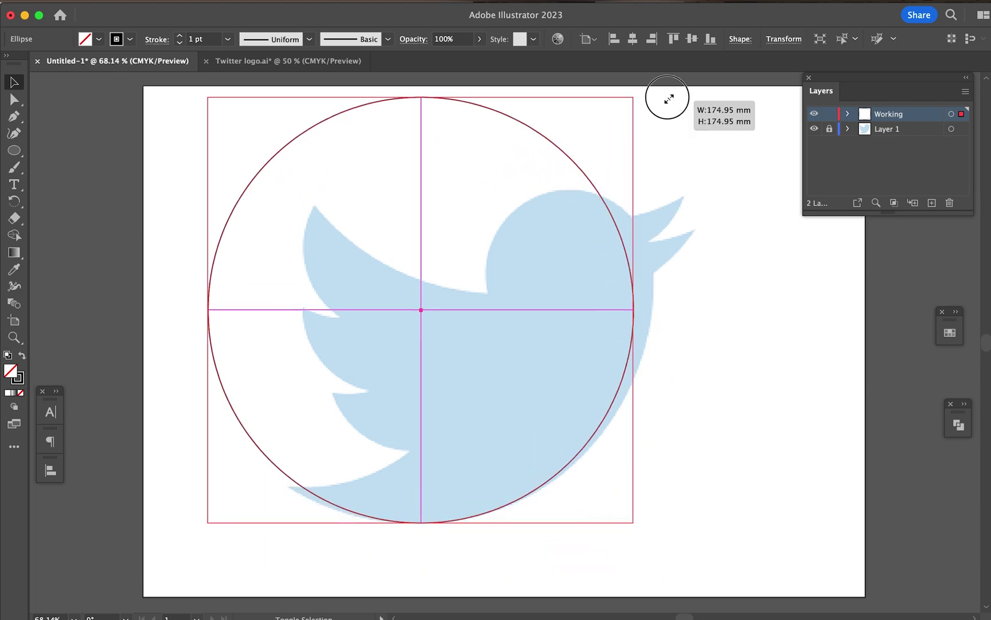
pyautogui.moveTo(206, 524); pyautogui.dragTo(170, 563)
pyautogui.moveTo(656, 564); pyautogui.dragTo(648, 548)
pyautogui.click(681, 443)
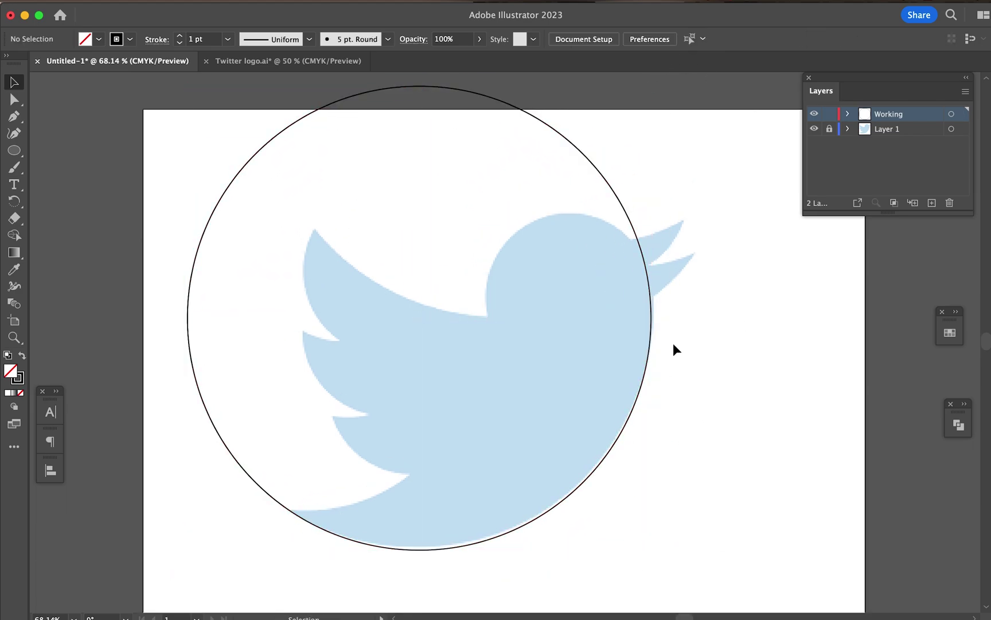
pyautogui.moveTo(650, 343); pyautogui.dragTo(516, 310)
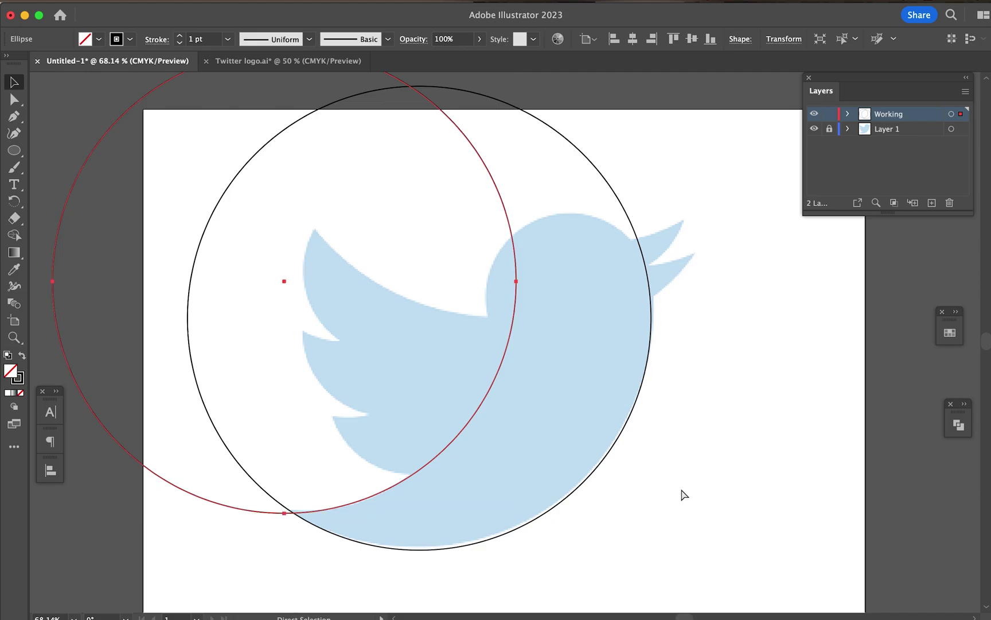
# Step: Copy a circle up-right and resize it over the bird's body
pyautogui.hotkey('ctrl', '-')
pyautogui.hotkey('ctrl', '-')
pyautogui.hscroll(5, 474, 395)
pyautogui.moveTo(442, 437)
pyautogui.mouseDown()
pyautogui.moveTo(599, 294)
pyautogui.moveTo(624, 340)
pyautogui.moveTo(629, 393)
pyautogui.mouseUp()
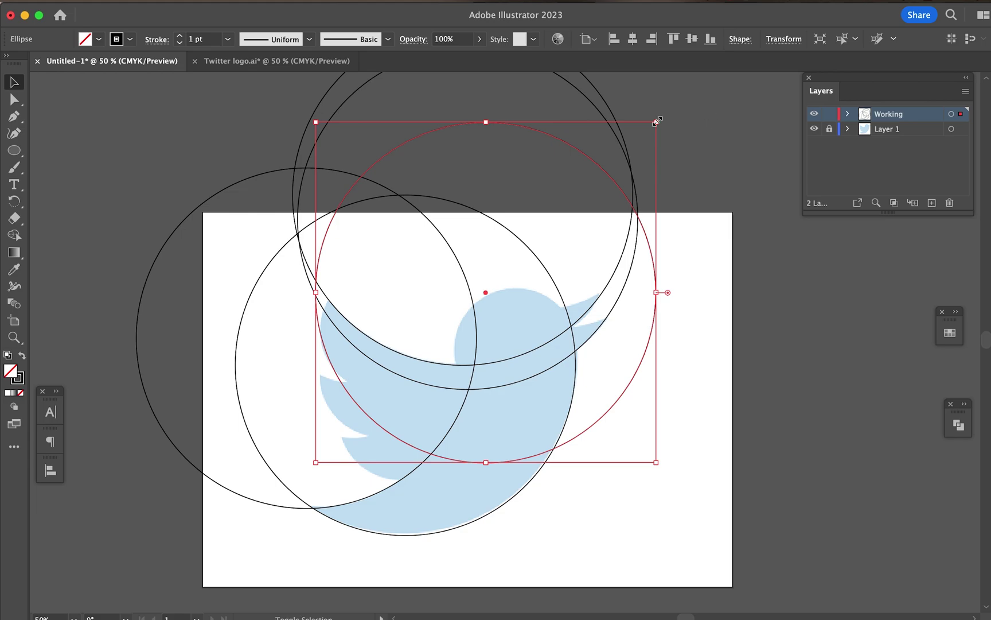
pyautogui.moveTo(656, 120); pyautogui.dragTo(497, 411)
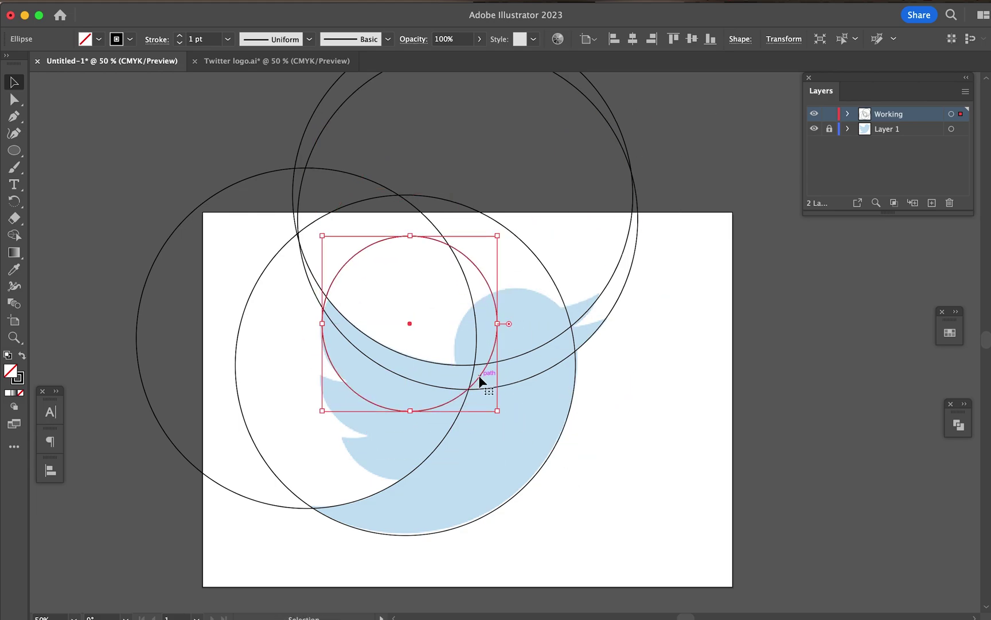
pyautogui.moveTo(310, 239); pyautogui.dragTo(313, 247)
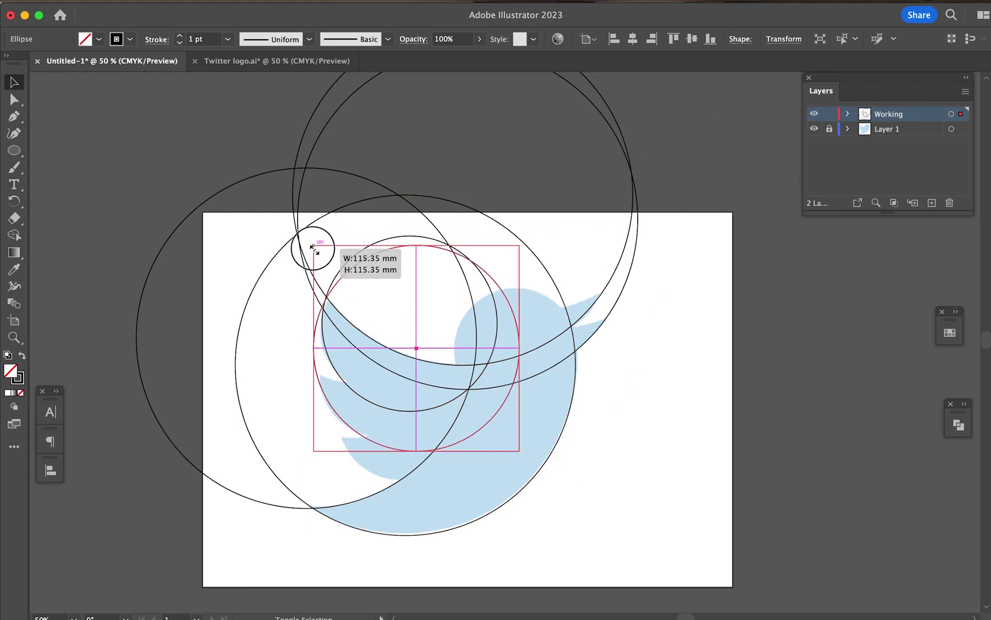
pyautogui.moveTo(476, 416); pyautogui.dragTo(484, 450)
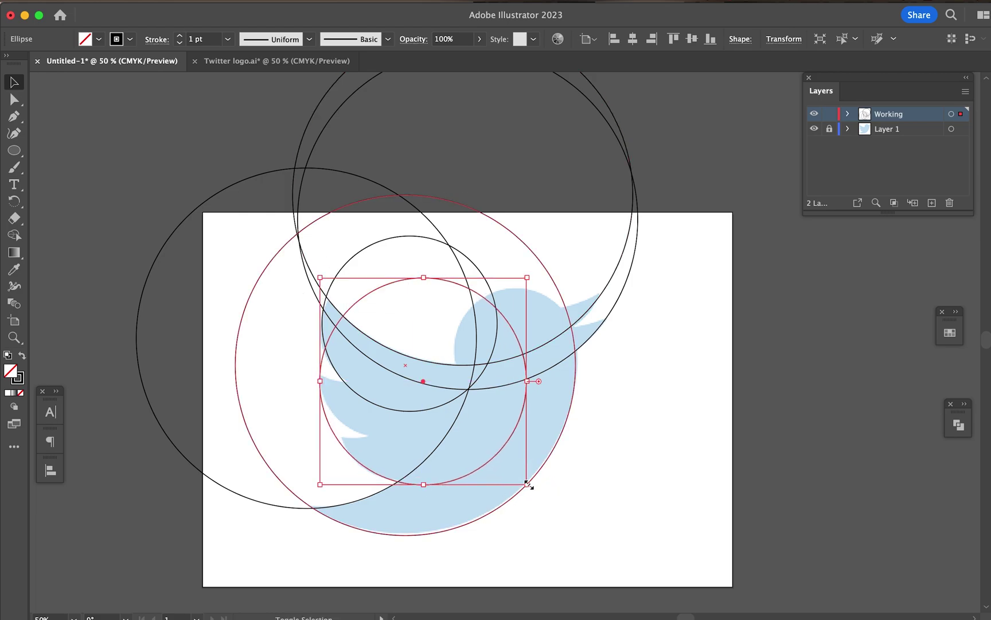
pyautogui.moveTo(527, 483)
pyautogui.mouseDown()
pyautogui.moveTo(432, 430)
pyautogui.moveTo(446, 470)
pyautogui.moveTo(580, 409)
pyautogui.mouseUp()
# Step: Add copies of the head and large inner circles for the crest and wings
pyautogui.moveTo(454, 281); pyautogui.dragTo(573, 282)
pyautogui.click(679, 403)
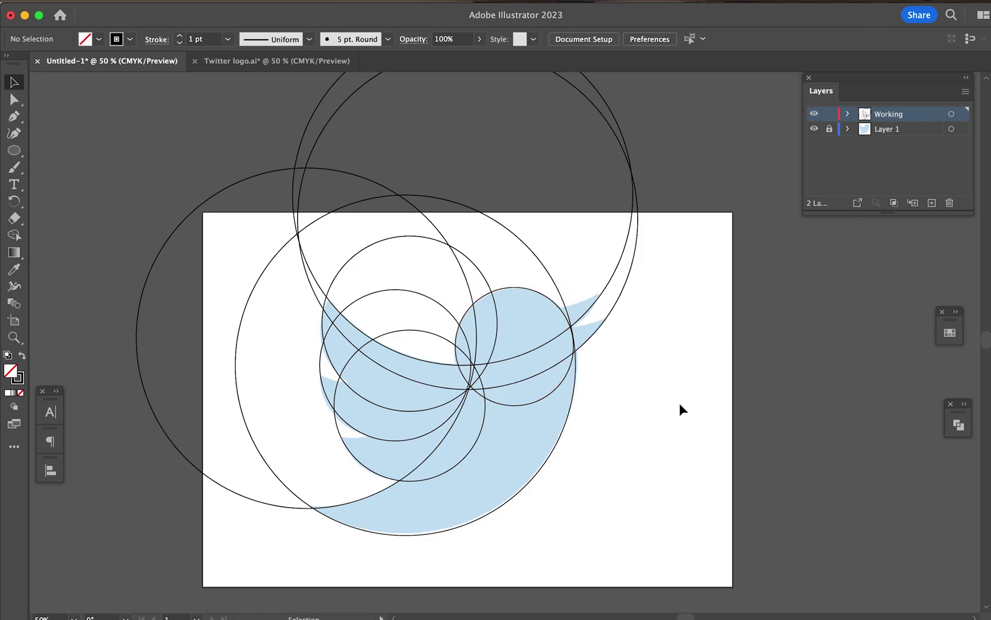
pyautogui.moveTo(544, 403)
pyautogui.mouseDown()
pyautogui.moveTo(593, 299)
pyautogui.moveTo(602, 323)
pyautogui.mouseUp()
pyautogui.moveTo(487, 282); pyautogui.dragTo(436, 309)
pyautogui.moveTo(311, 426); pyautogui.dragTo(317, 376)
pyautogui.click(682, 443)
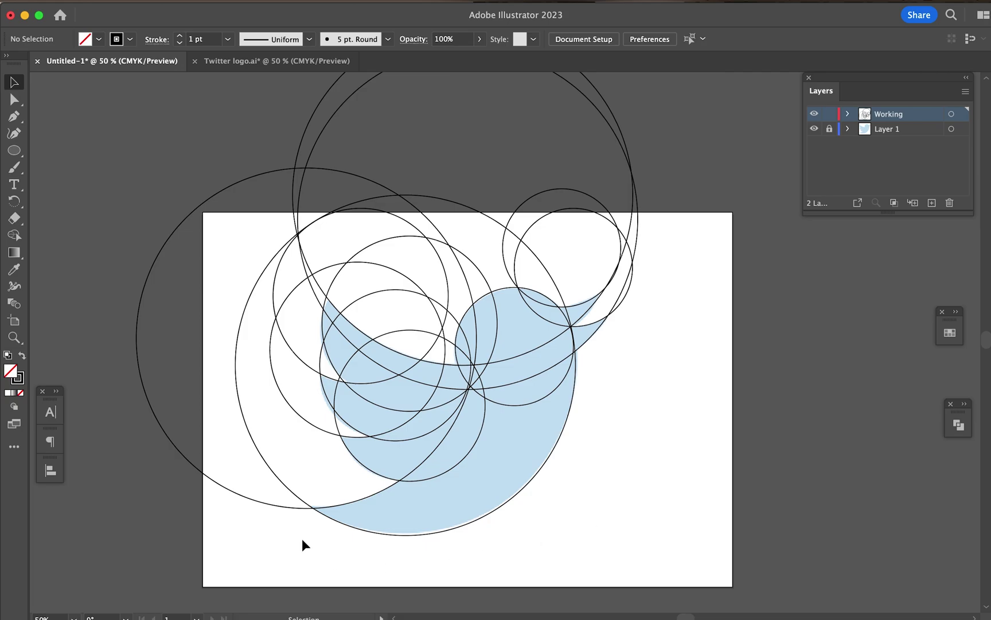
# Step: Marquee-select all the construction circles and set their stroke to None
pyautogui.moveTo(175, 140); pyautogui.dragTo(615, 452)
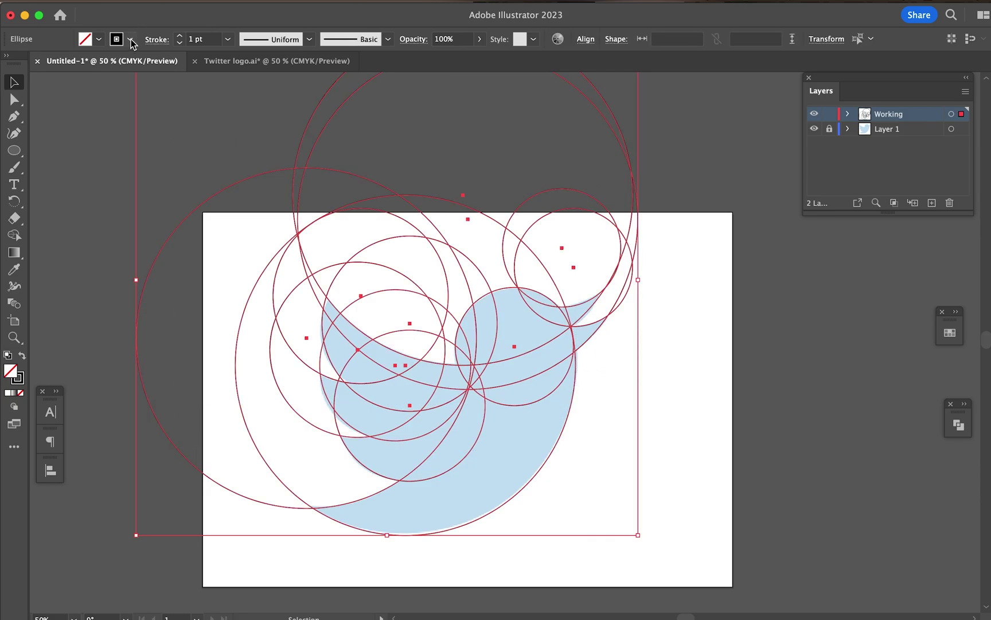
pyautogui.click(130, 39)
pyautogui.click(10, 68)
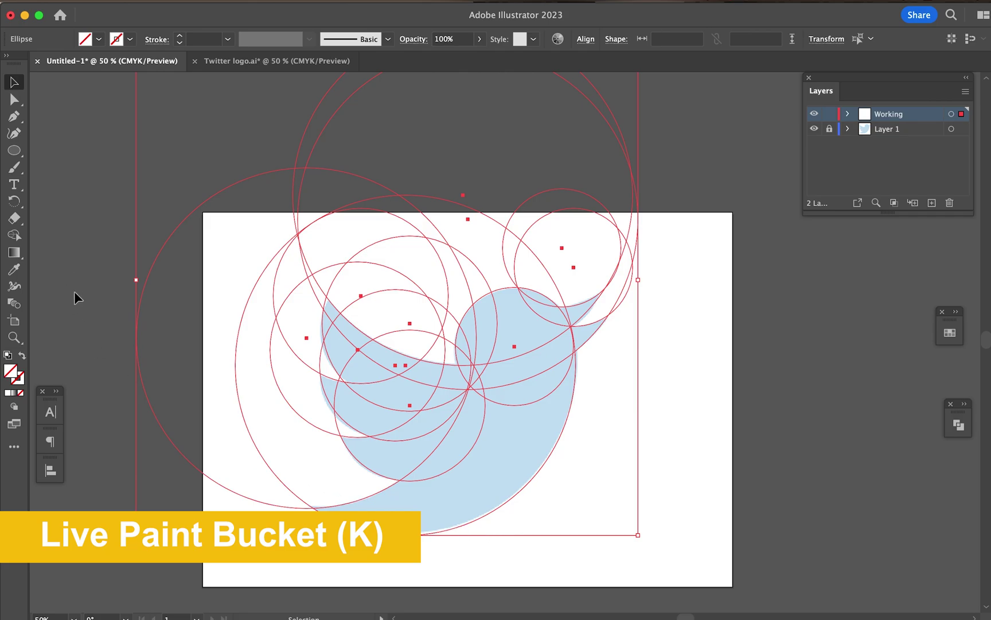
# Step: Fill the head, body, tail and crest faces cyan with the Live Paint Bucket
pyautogui.press('k')
pyautogui.click(949, 333)
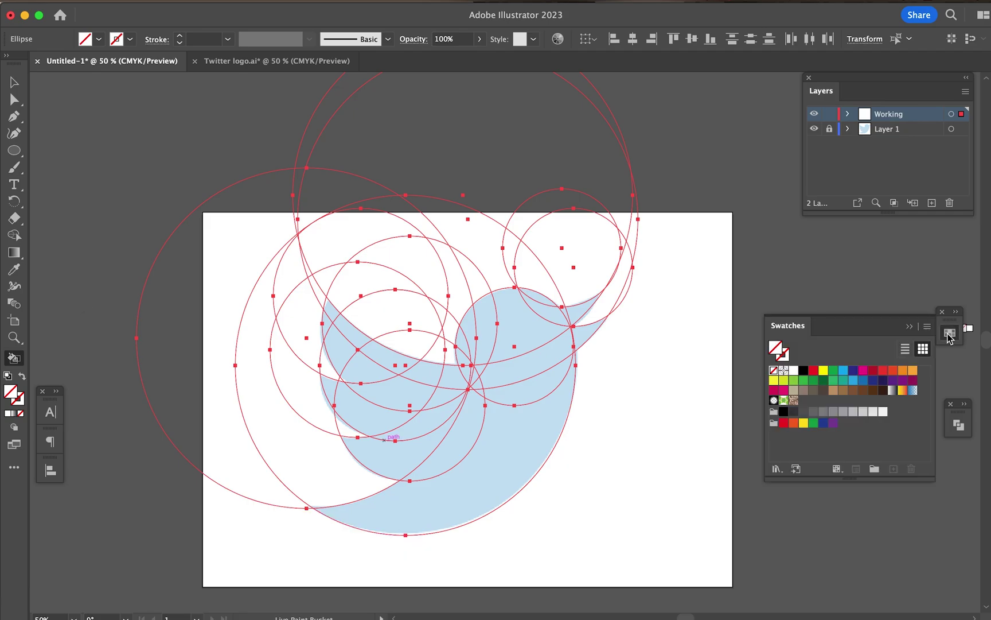
pyautogui.click(843, 371)
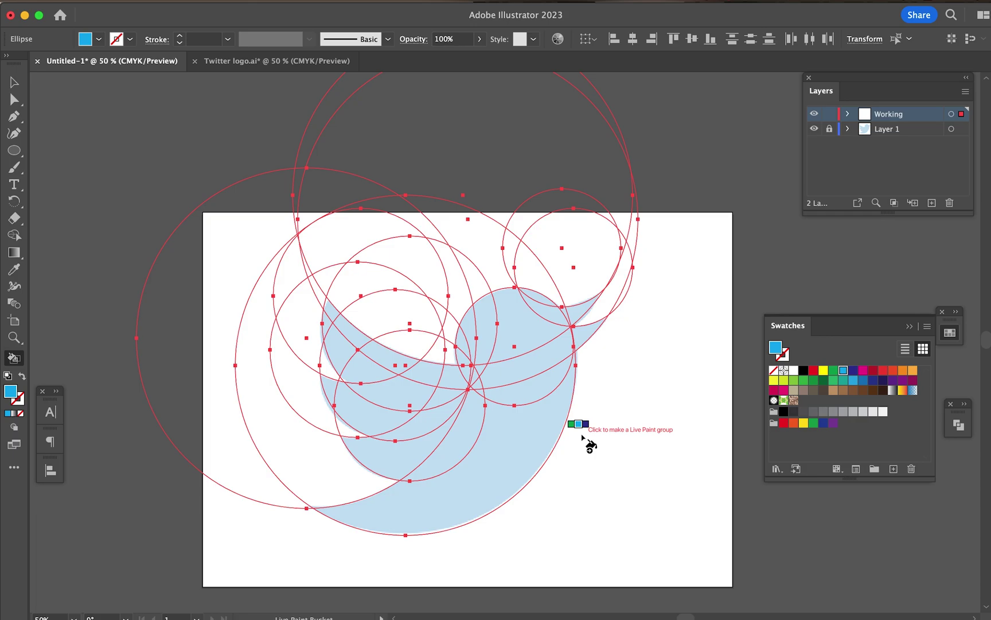
pyautogui.click(521, 326)
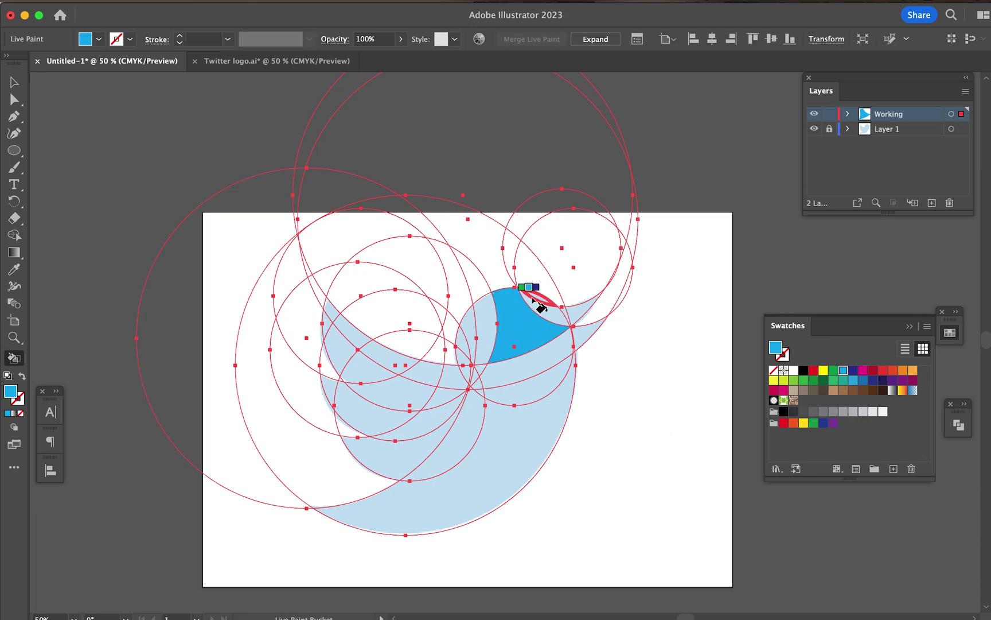
pyautogui.click(465, 479)
pyautogui.click(573, 314)
pyautogui.click(577, 336)
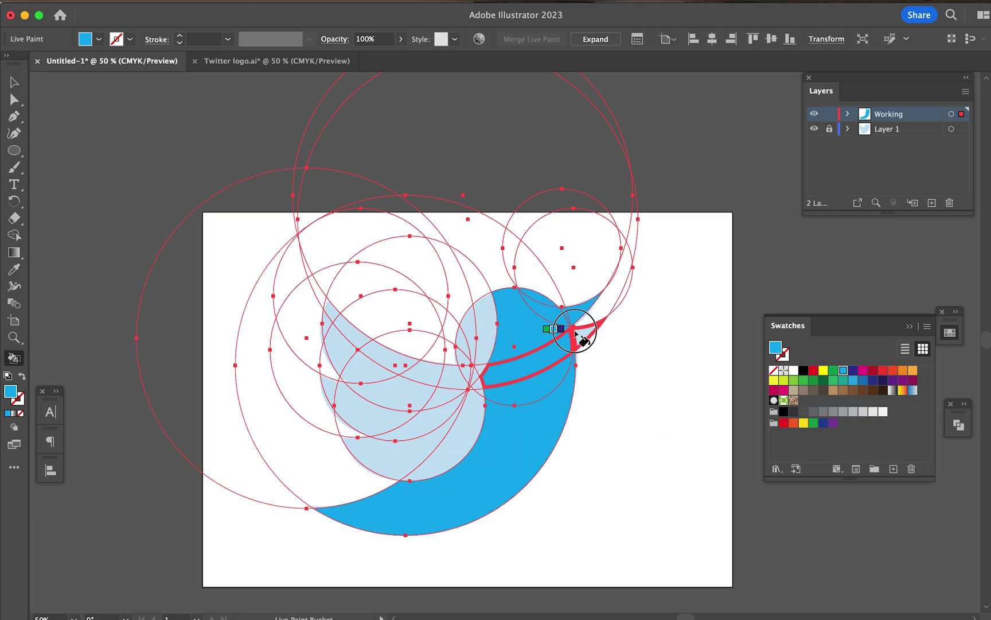
pyautogui.click(390, 407)
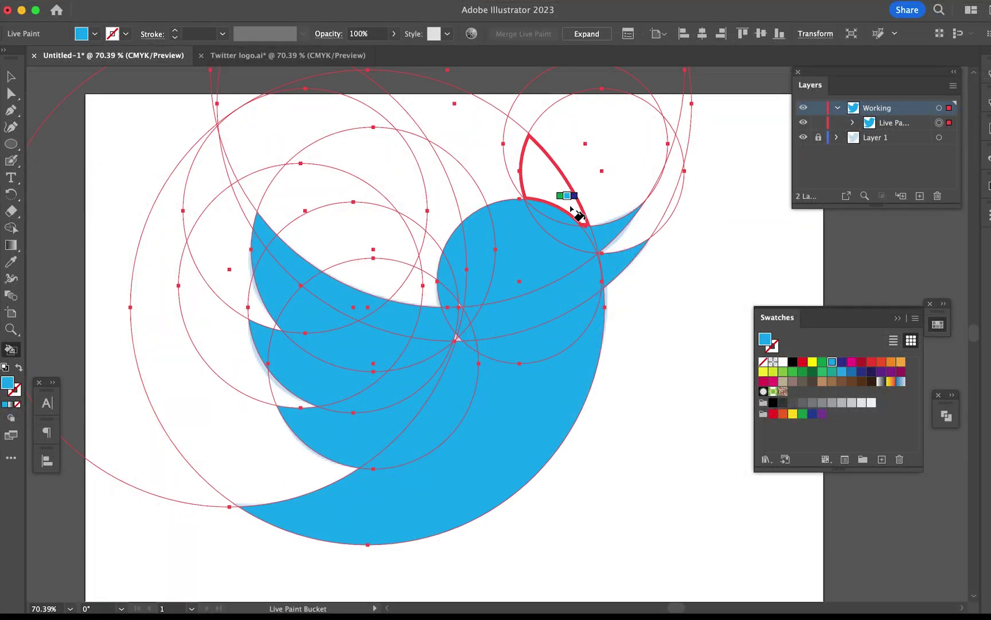
pyautogui.click(571, 207)
pyautogui.click(518, 158)
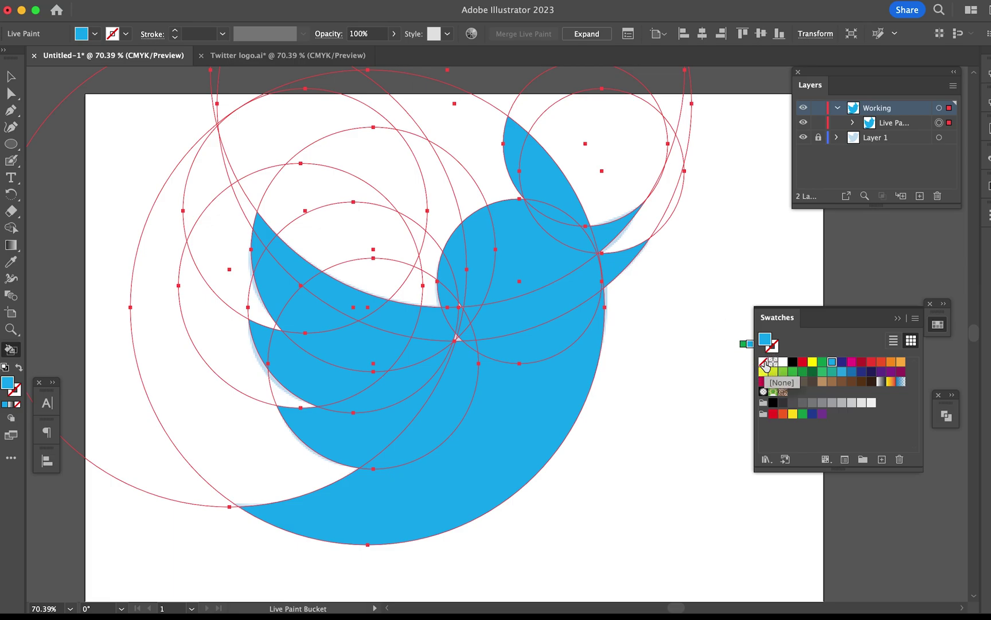
# Step: Clear the stray crest fills using None and fill the wing regions
pyautogui.click(763, 363)
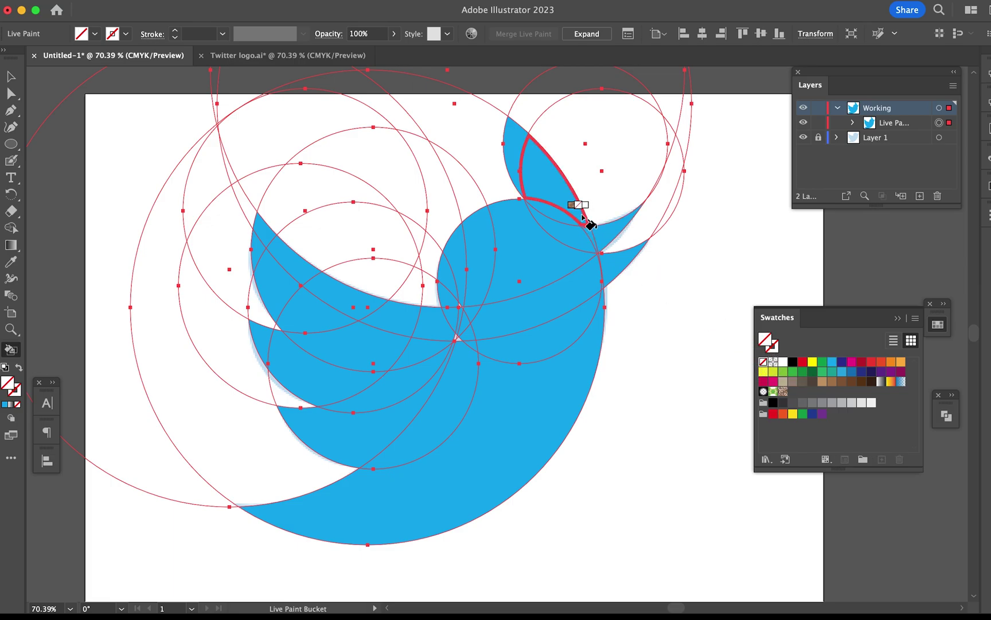
pyautogui.click(567, 197)
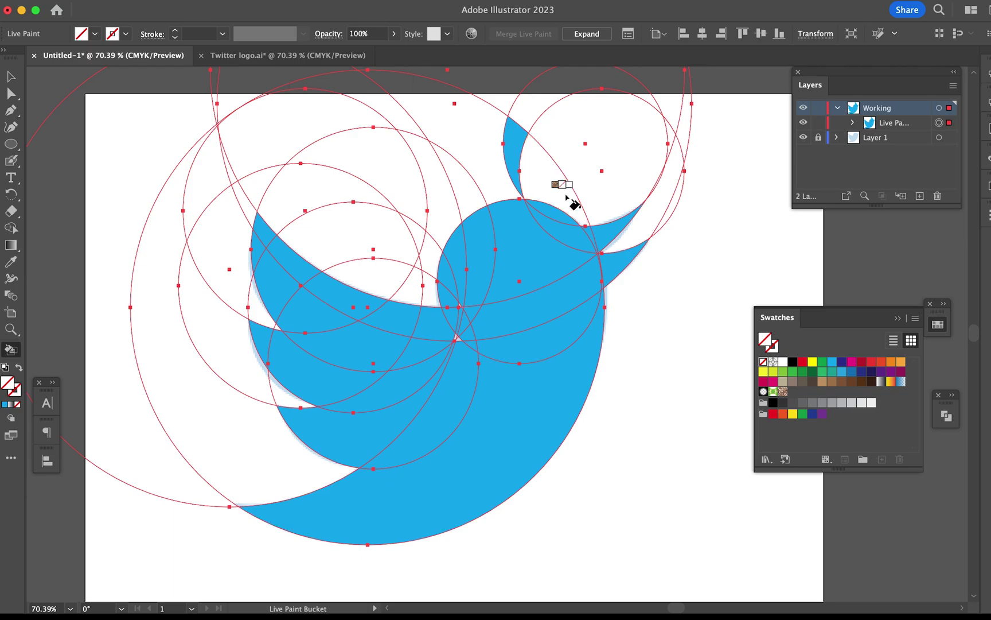
pyautogui.click(524, 148)
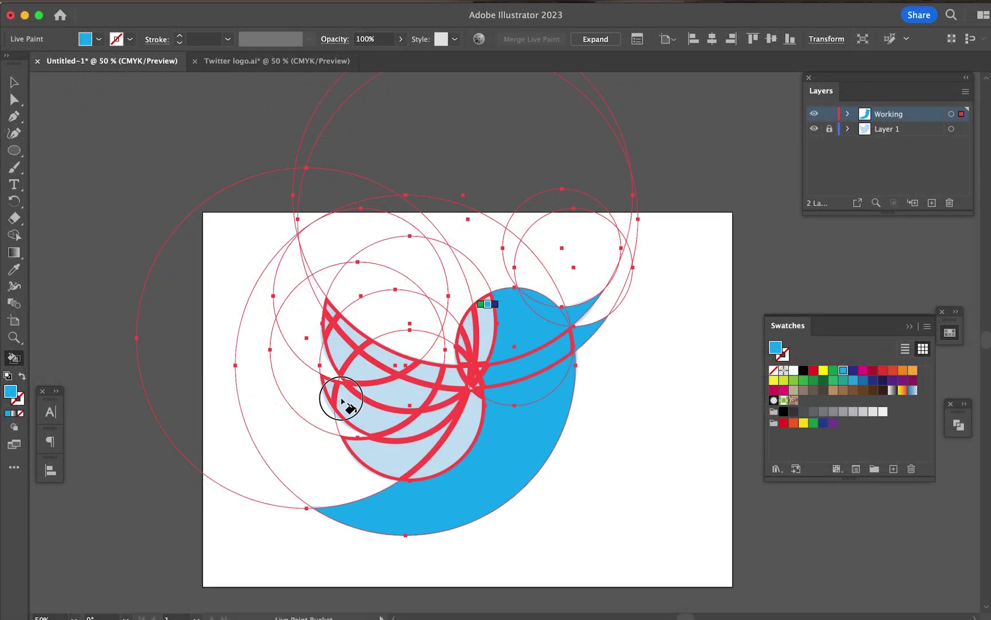
pyautogui.click(347, 405)
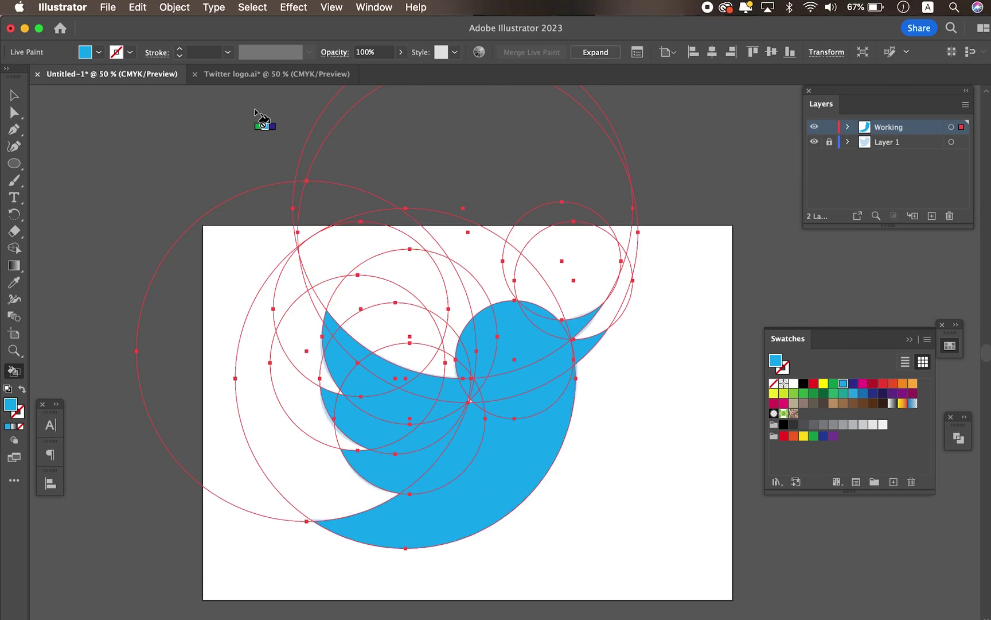
# Step: Expand the live paint group via Object > Expand, keeping Object, Fill and Stroke
pyautogui.click(180, 13)
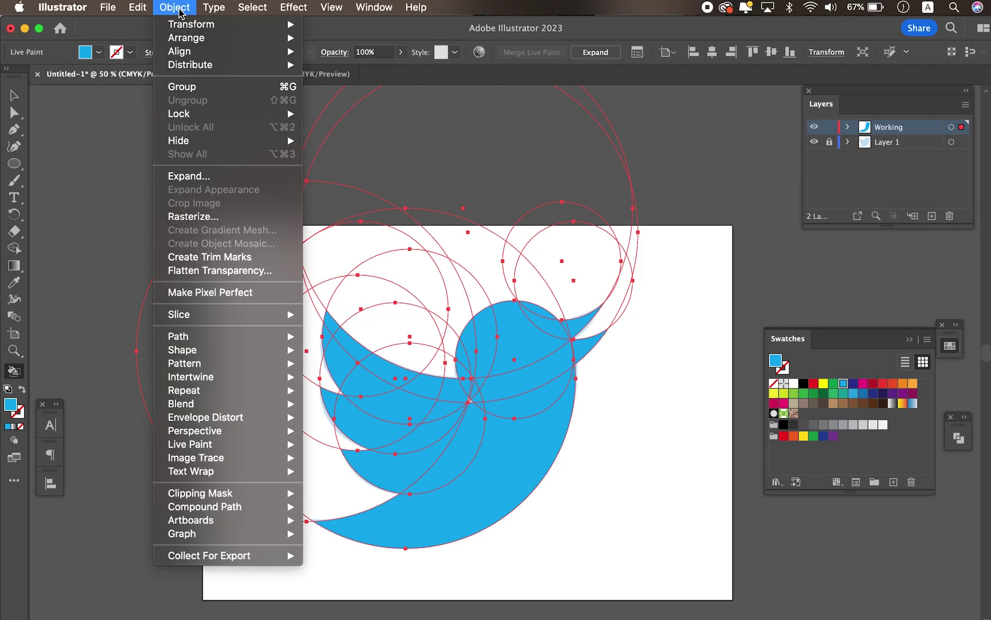
pyautogui.click(202, 180)
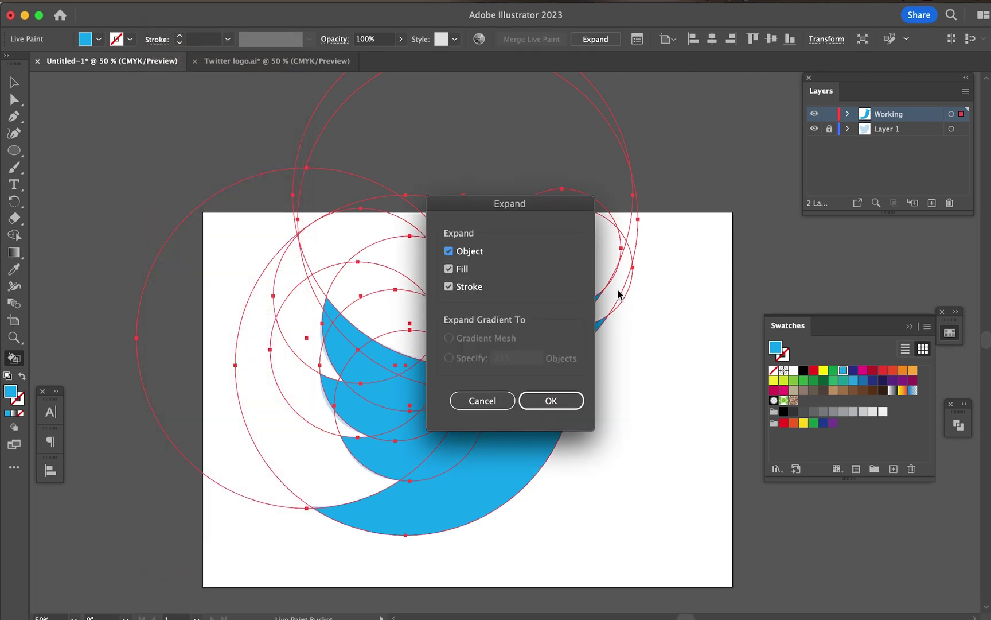
pyautogui.click(557, 409)
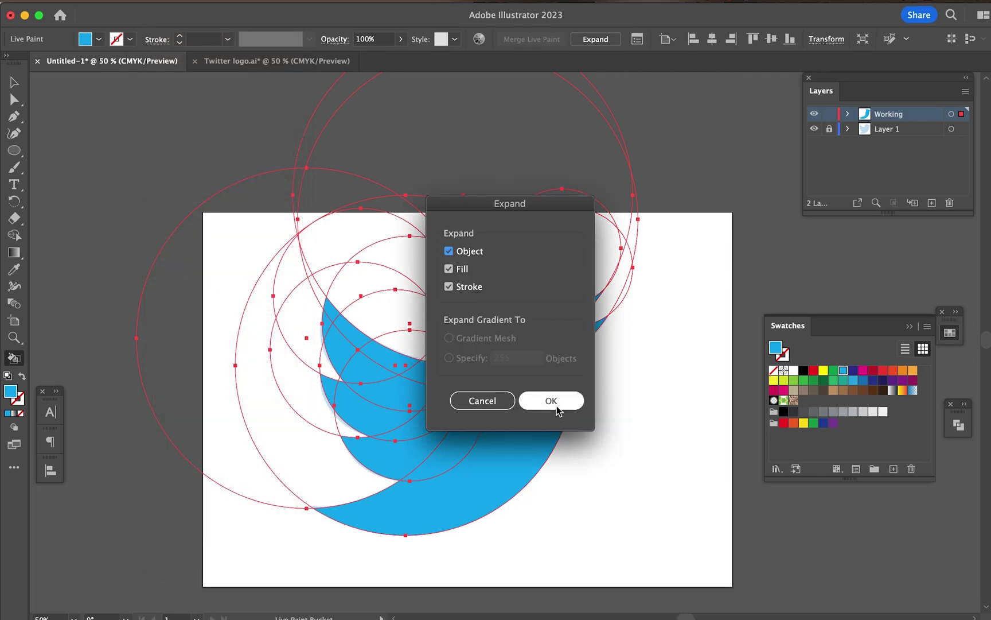
pyautogui.click(557, 406)
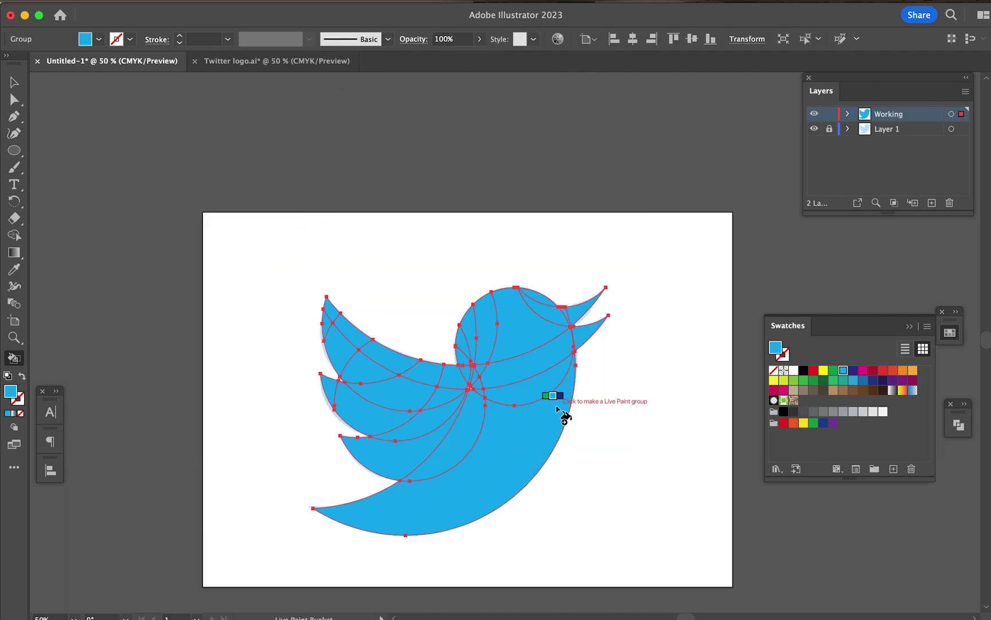
# Step: Select the expanded bird group and zoom in on it
pyautogui.click(525, 427)
pyautogui.press('v')
pyautogui.press('super+equal')
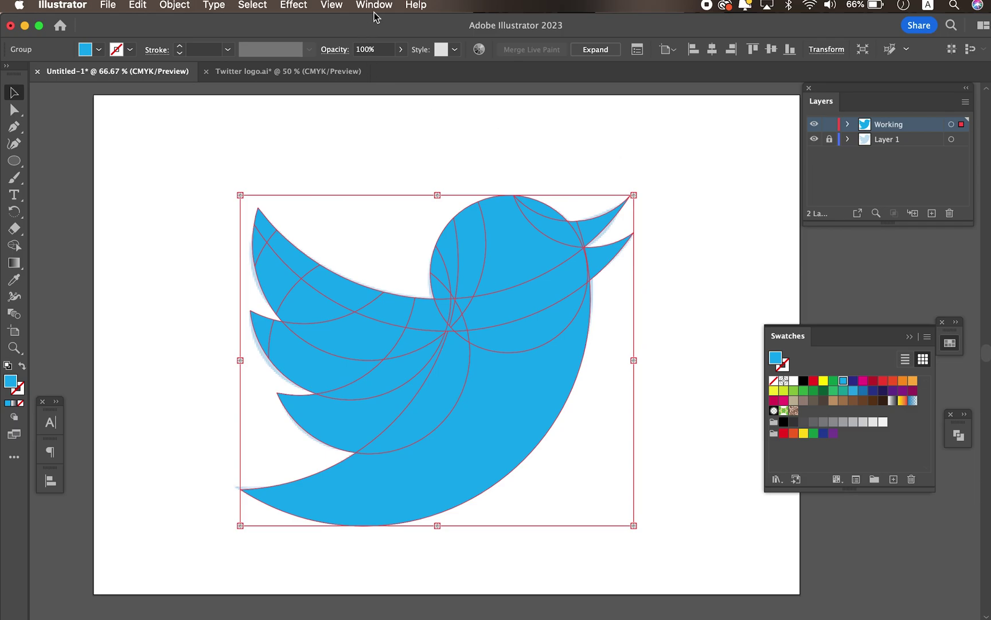
pyautogui.click(374, 5)
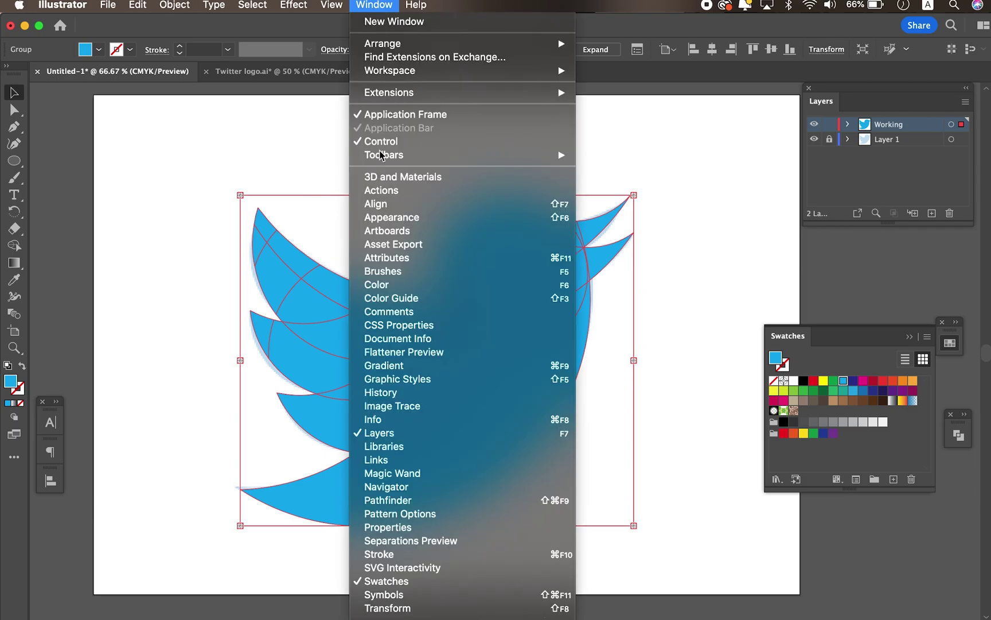
# Step: Apply Pathfinder Unite to the bird pieces and deselect the result
pyautogui.click(404, 500)
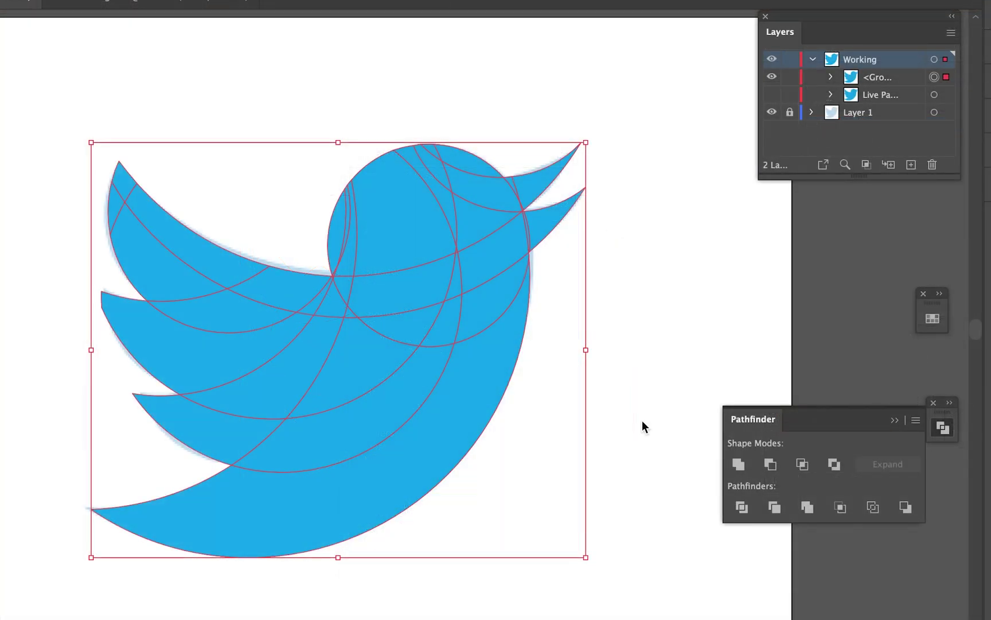
pyautogui.click(740, 467)
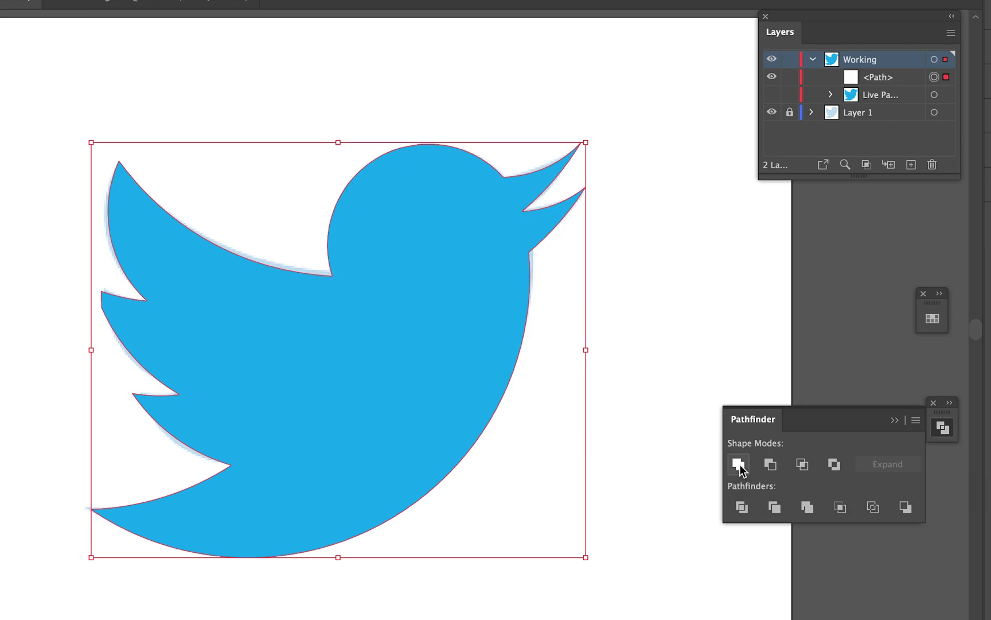
pyautogui.click(657, 398)
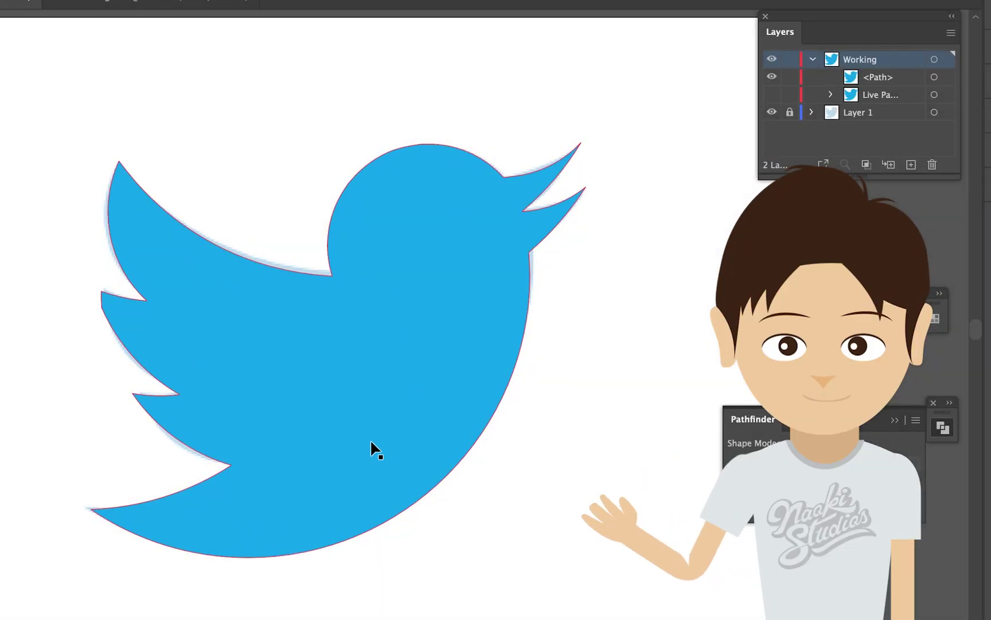
# Step: Hide Layer 1's faded reference bird so only the merged blue bird remains visible
pyautogui.click(772, 113)
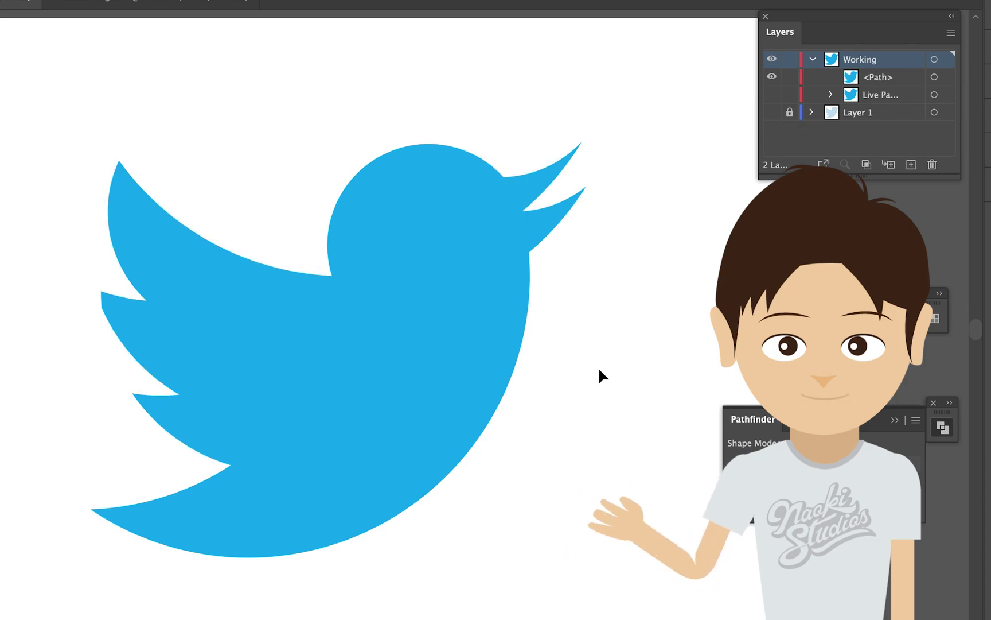